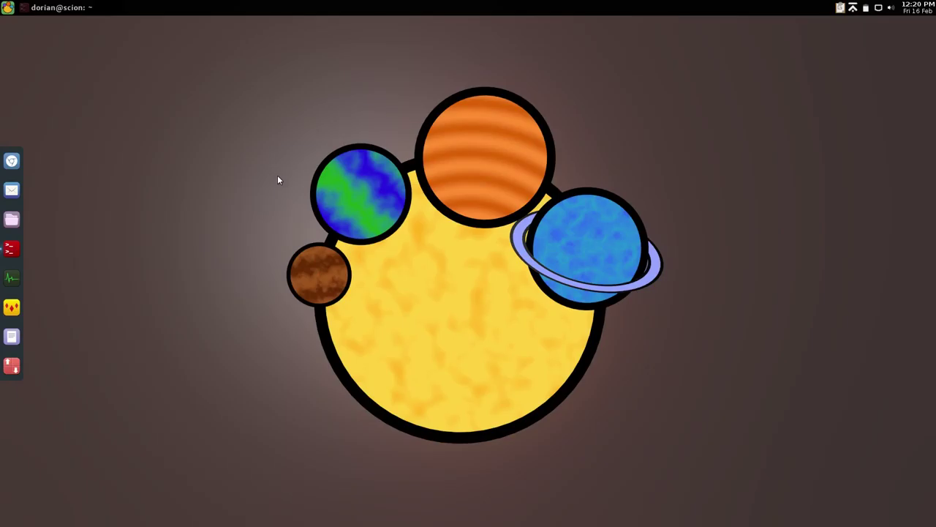
Step: Launch the Scion Control Panel from the desktop right-click root menu
right_click(255, 166)
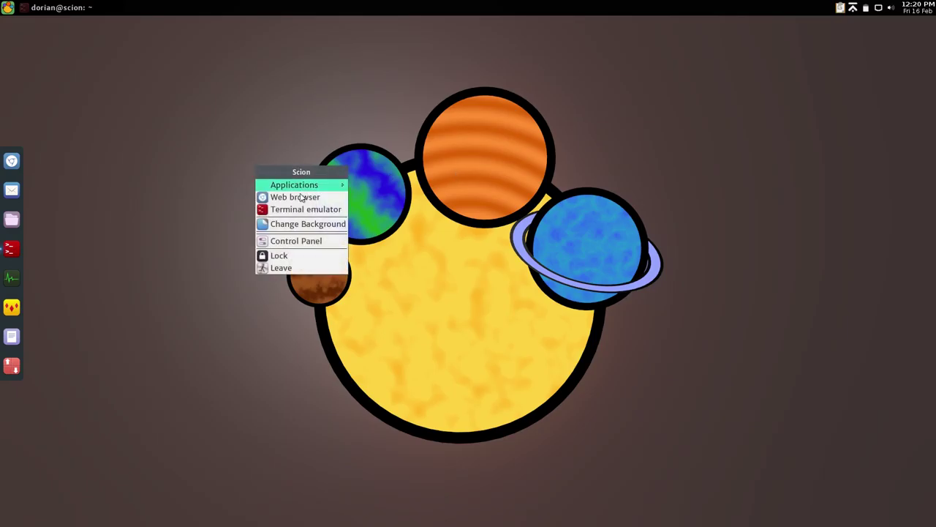
left_click(307, 245)
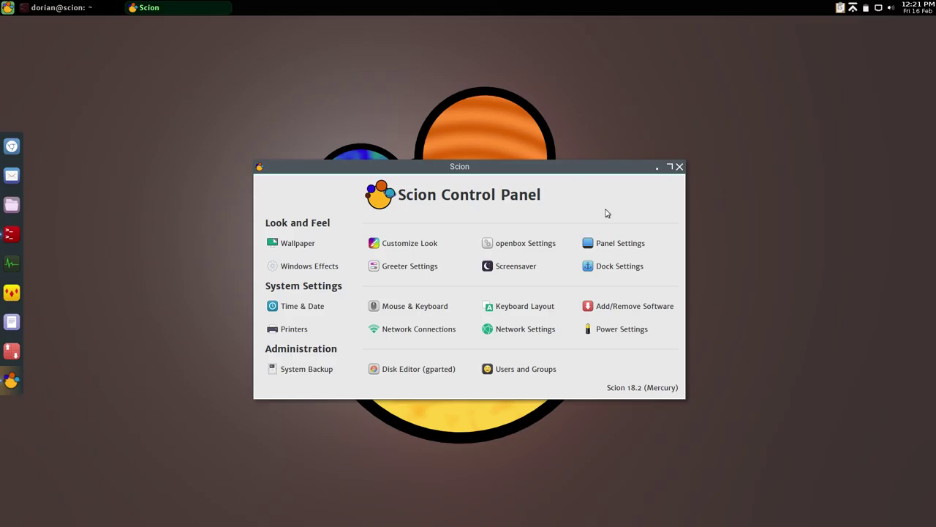
left_click(853, 9)
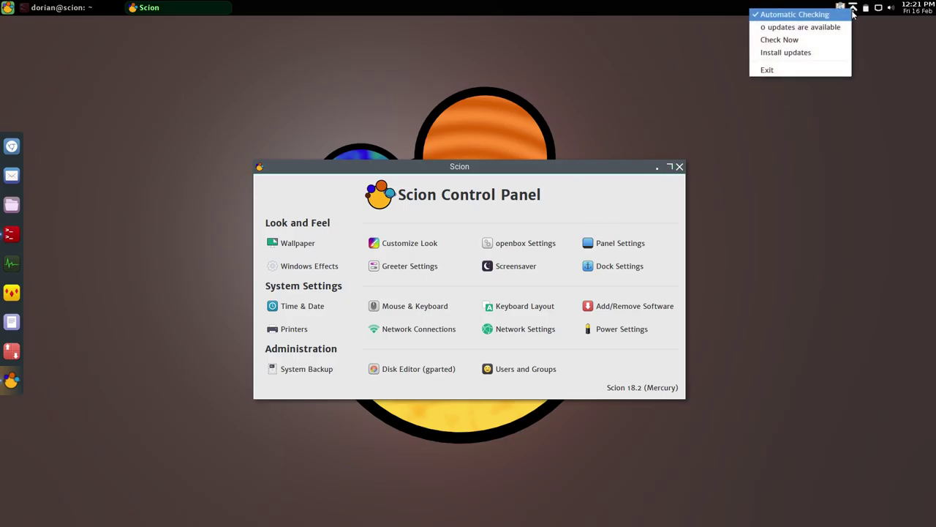
left_click(853, 8)
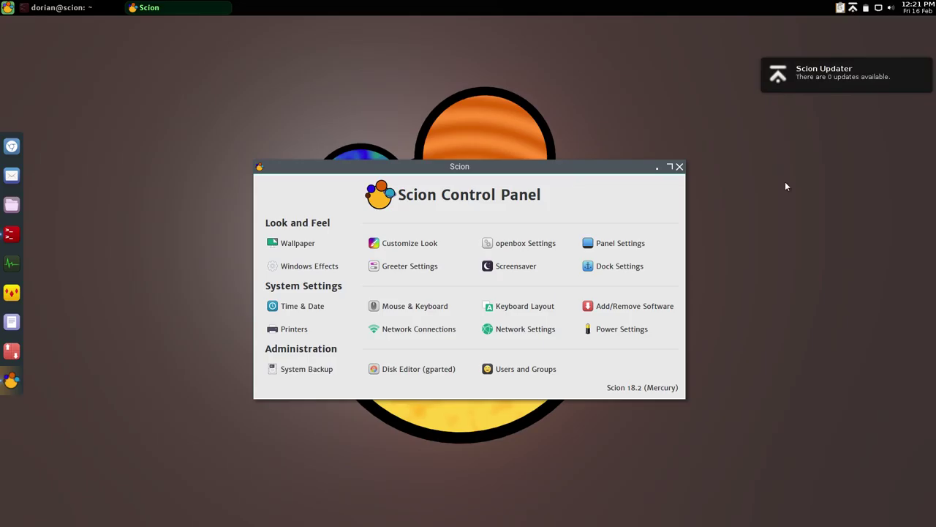
left_click(853, 9)
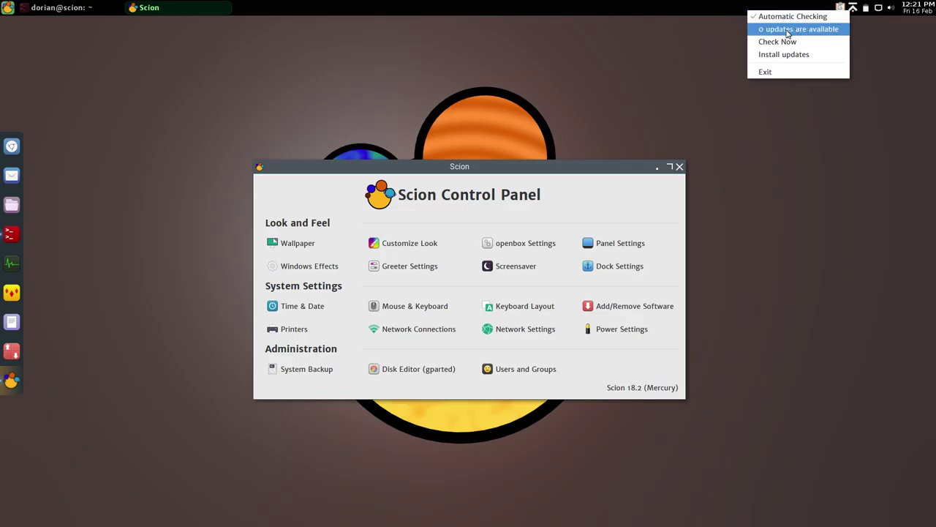
left_click(738, 258)
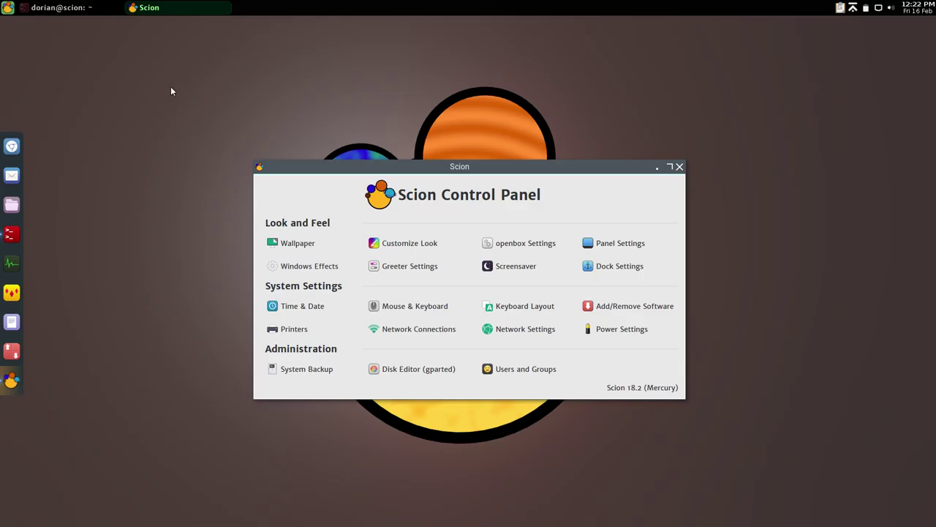
left_click(10, 206)
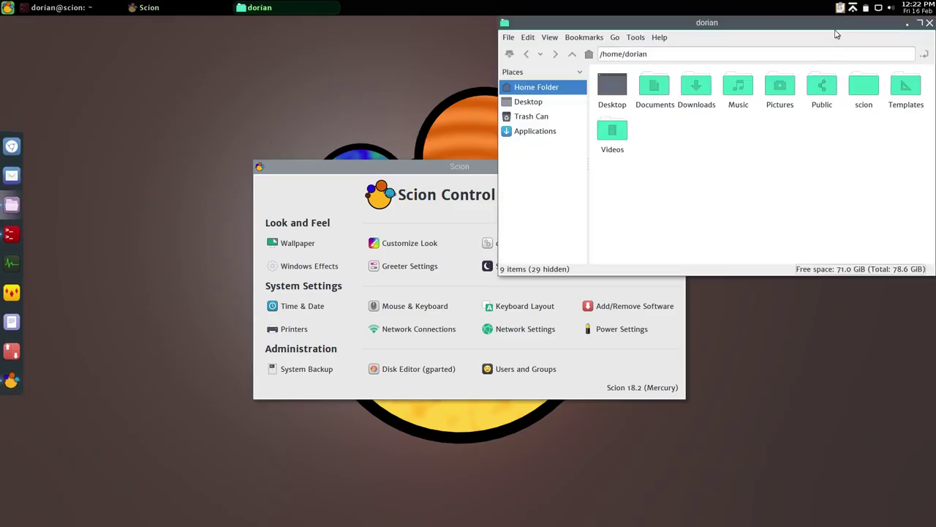
left_click_drag(839, 28, 451, 74)
left_click_drag(500, 113, 478, 109)
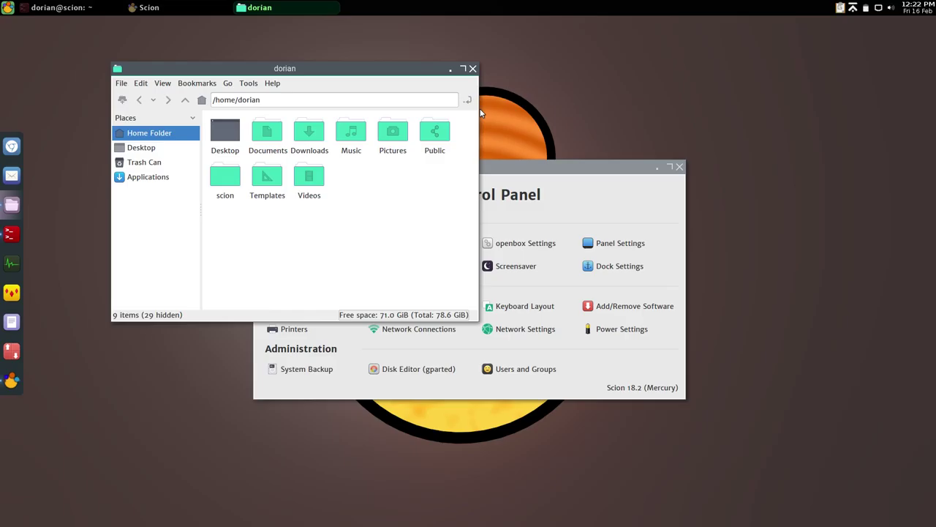
key("alt+F4")
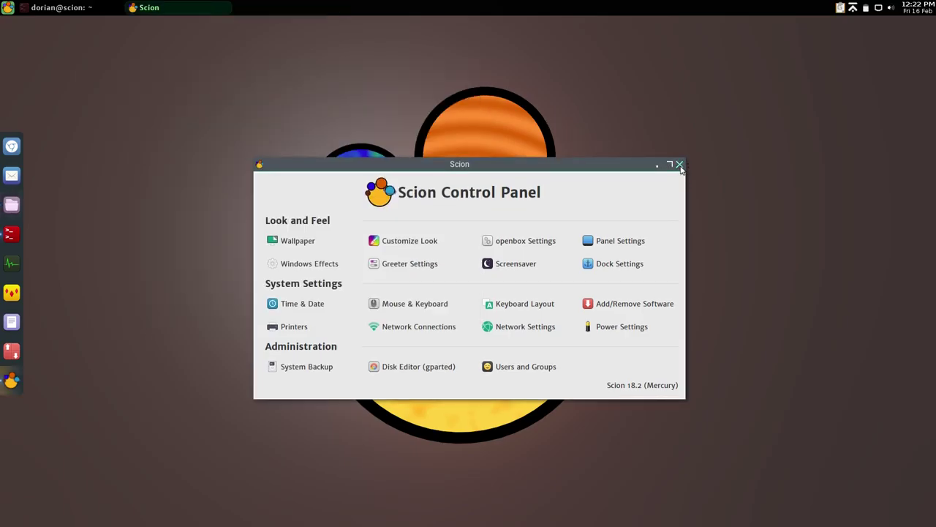
Step: Close the Control Panel and set scion-wallpaper-2.png as the wallpaper in Nitrogen
left_click(680, 167)
left_click(11, 250)
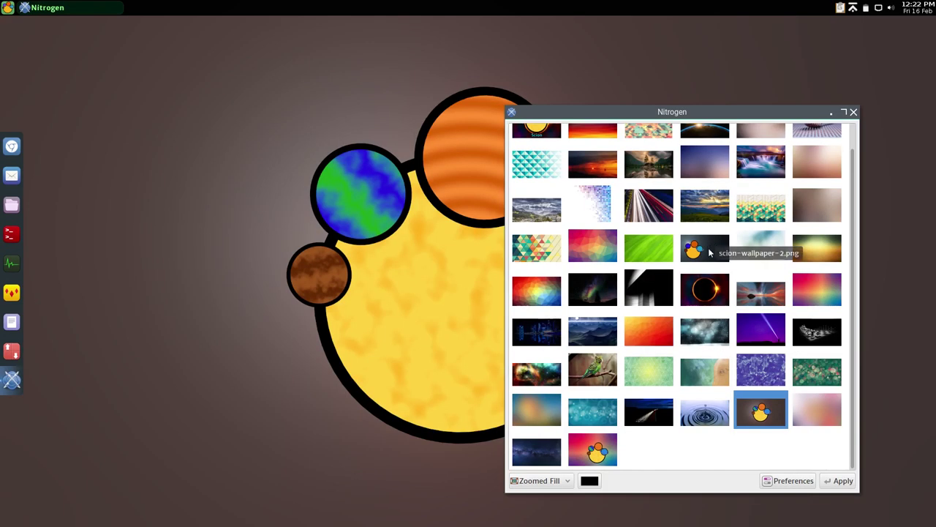
left_click(708, 252)
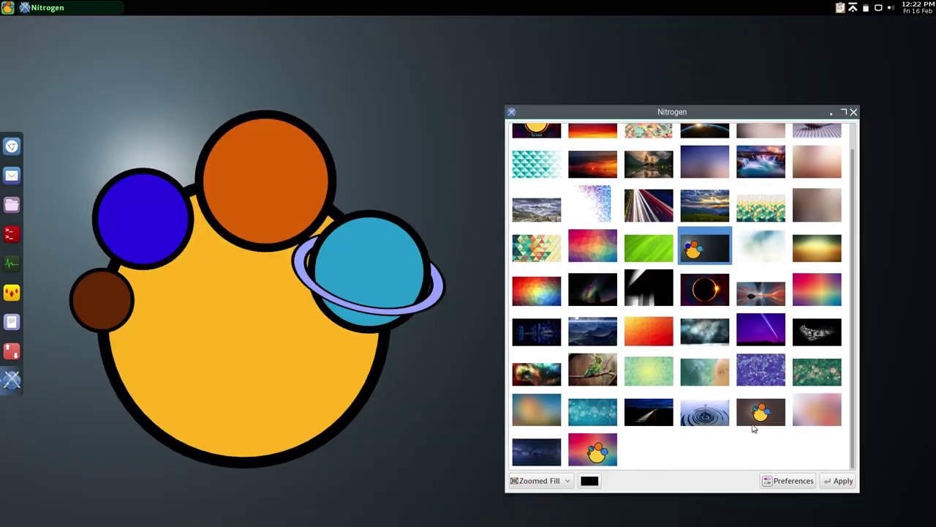
Step: Log out of the session through the desktop menu's Leave option
right_click(180, 213)
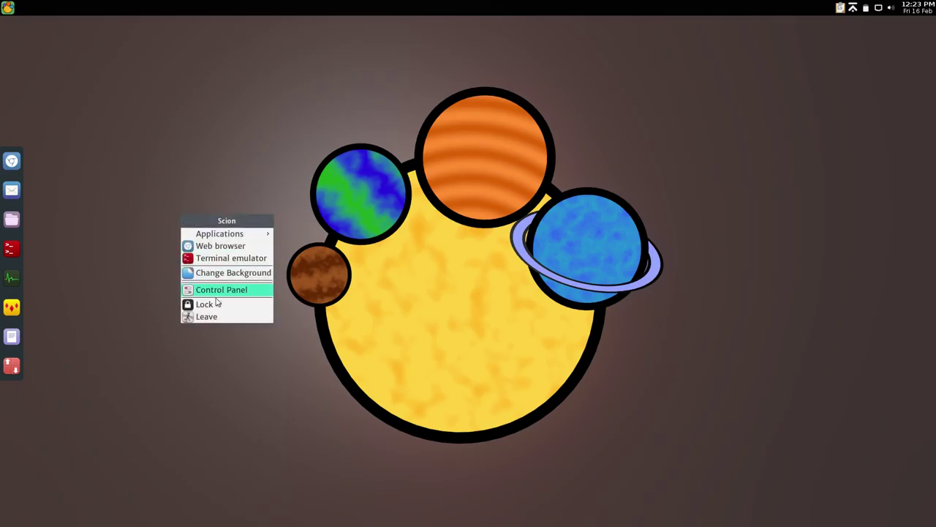
left_click(214, 316)
left_click(411, 497)
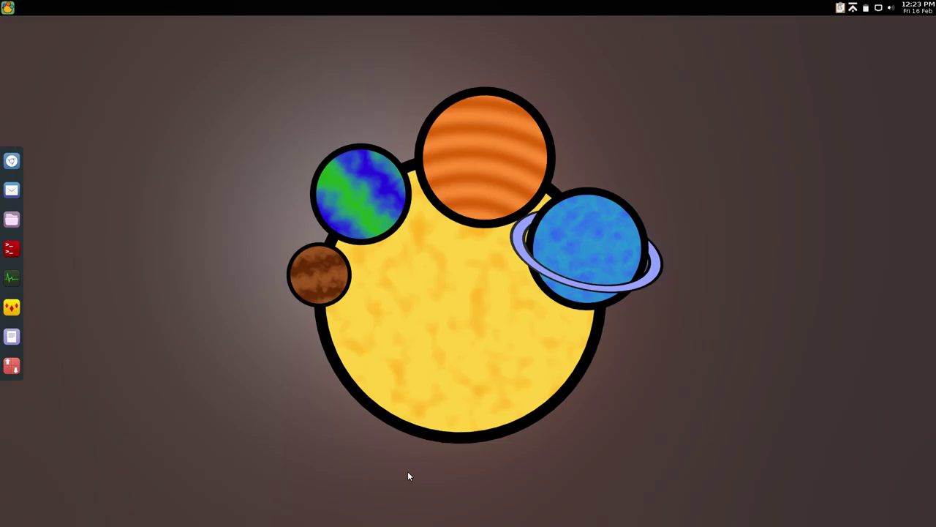
key("Control_R+f")
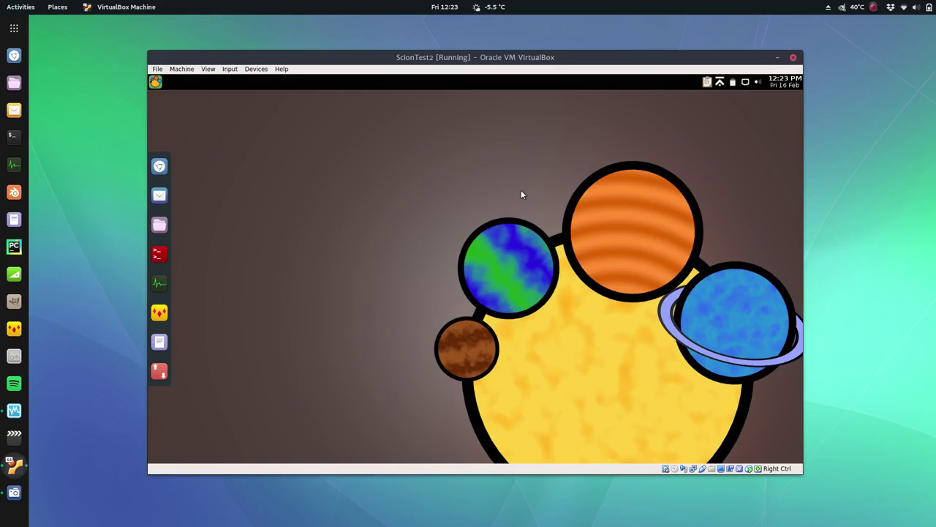
left_click(161, 226)
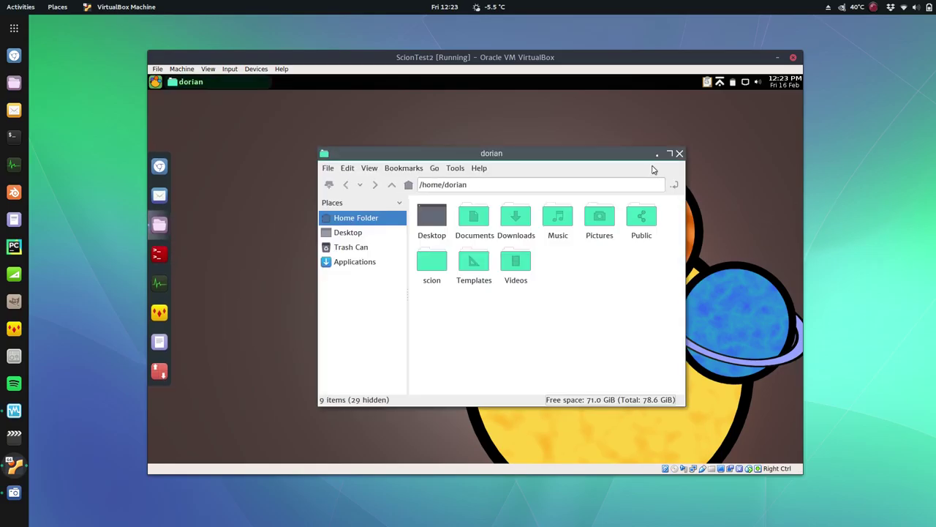
left_click(670, 153)
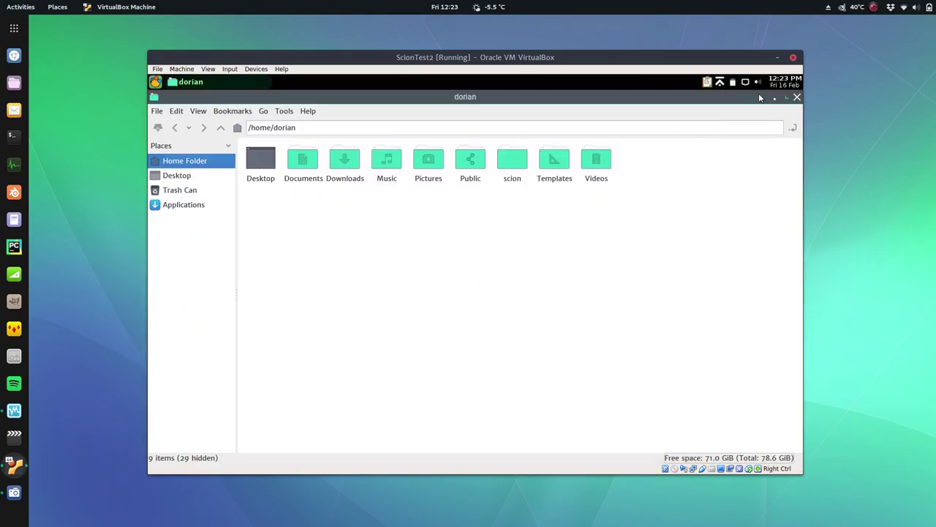
key("Control_R+f")
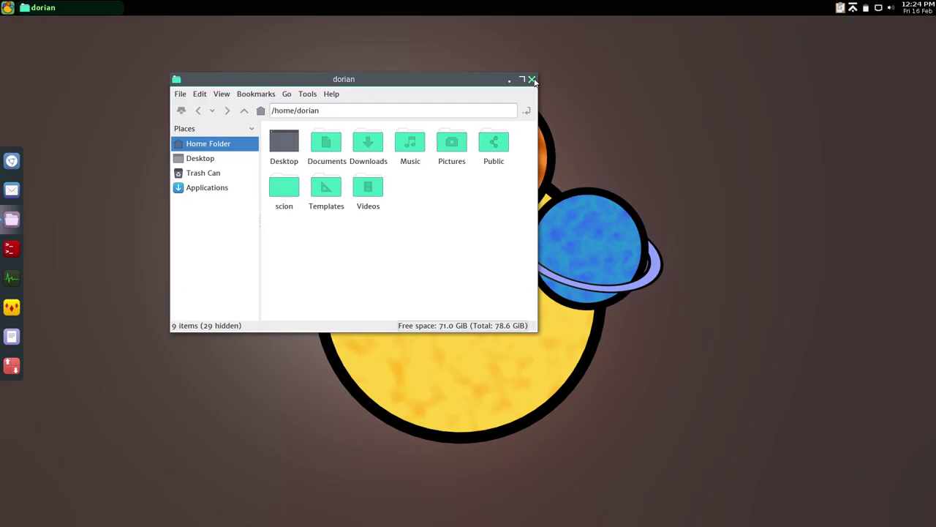
left_click(532, 79)
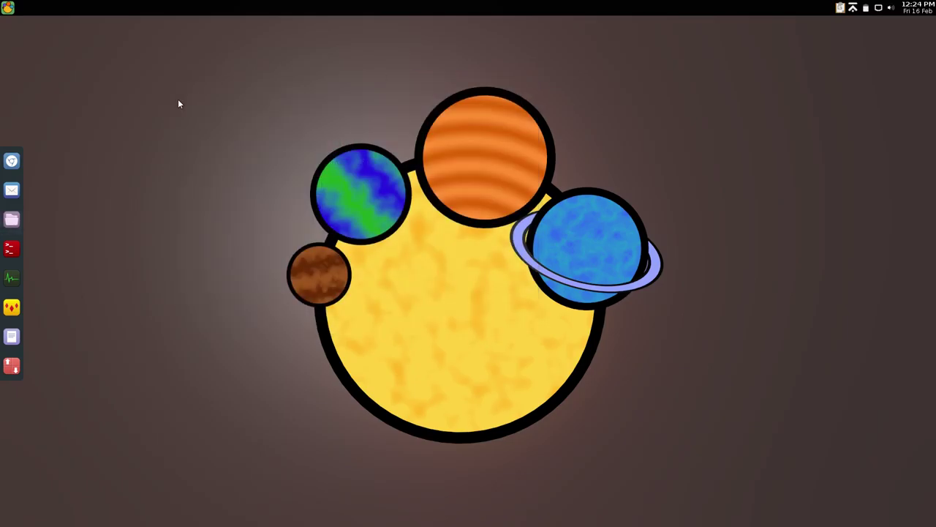
Step: Run uname -a in a new Terminator window and highlight kernel version 4.13.0-32-generic
left_click(13, 250)
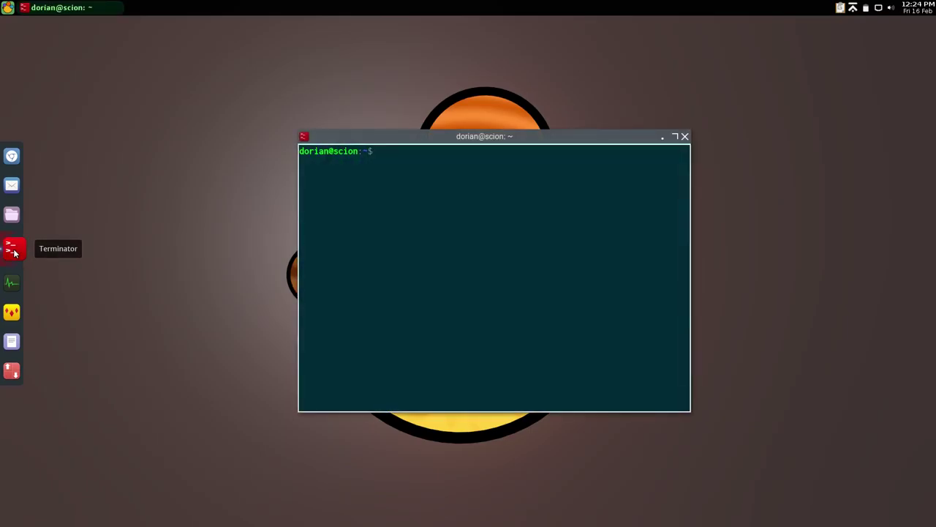
type("uname -a")
key("Return")
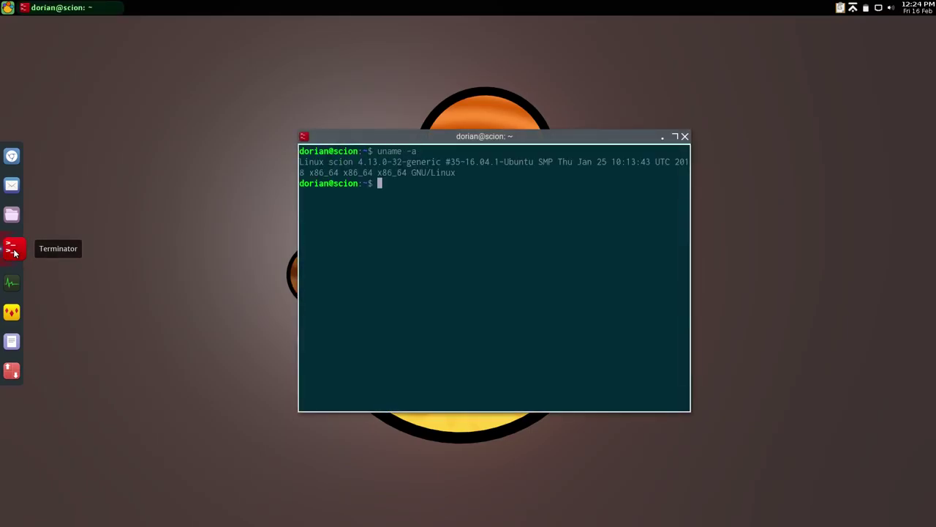
right_click(168, 54)
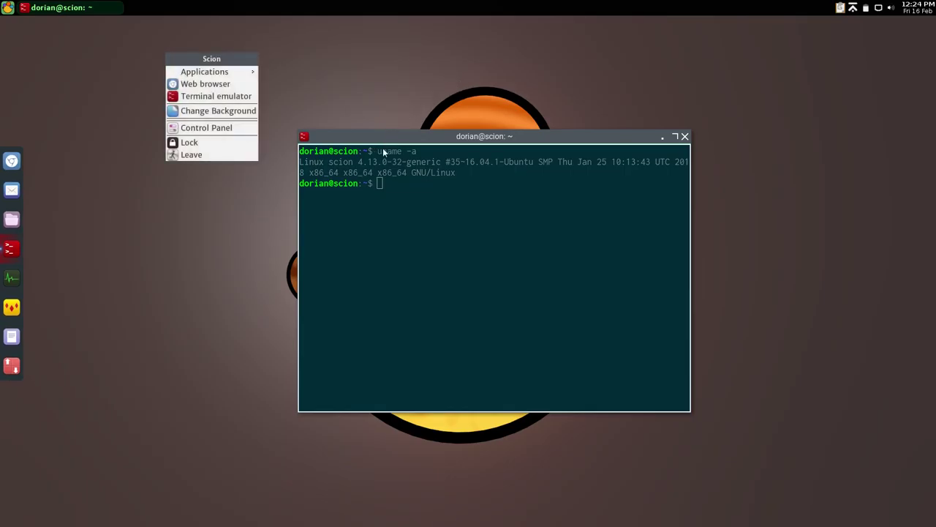
left_click(359, 161)
left_click_drag(359, 162, 407, 161)
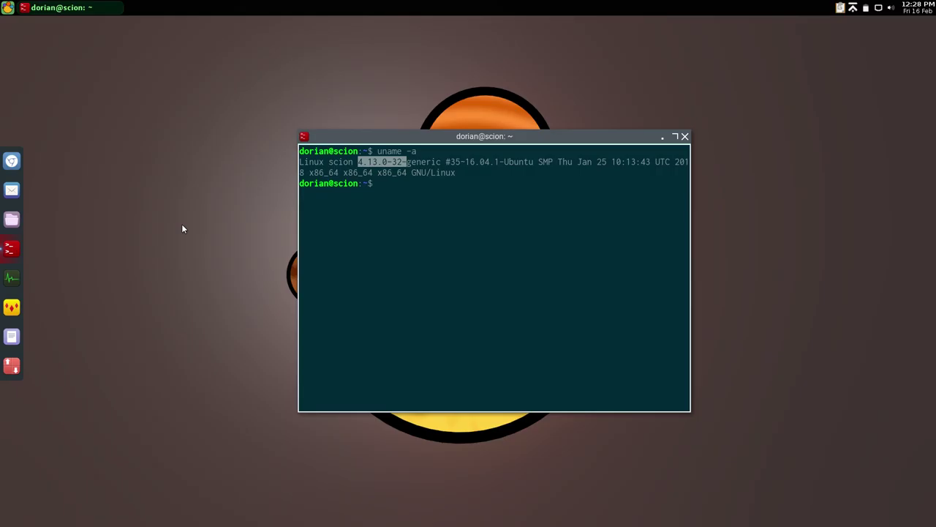
Step: Change into the ~/scion folder with cd scion, then bring up the Leave options
type("cd scion")
key("Return")
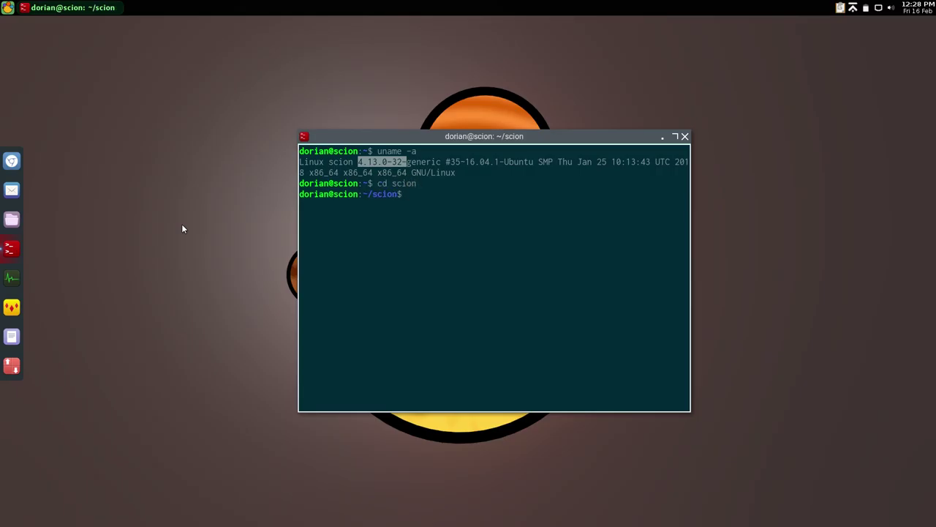
right_click(181, 224)
left_click(222, 333)
Step: Cancel the logout bar twice, staying in the session at the terminal
right_click(247, 241)
left_click(266, 340)
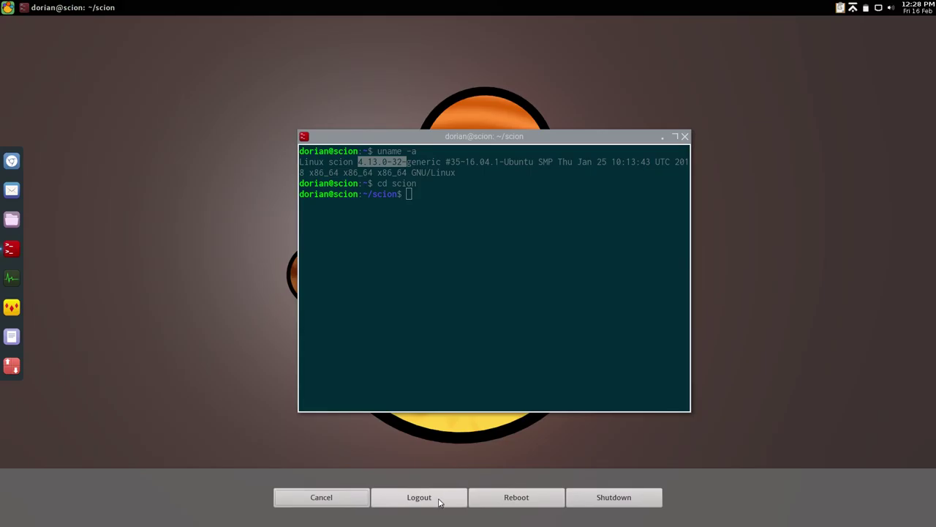
left_click(380, 497)
right_click(344, 493)
left_click(354, 488)
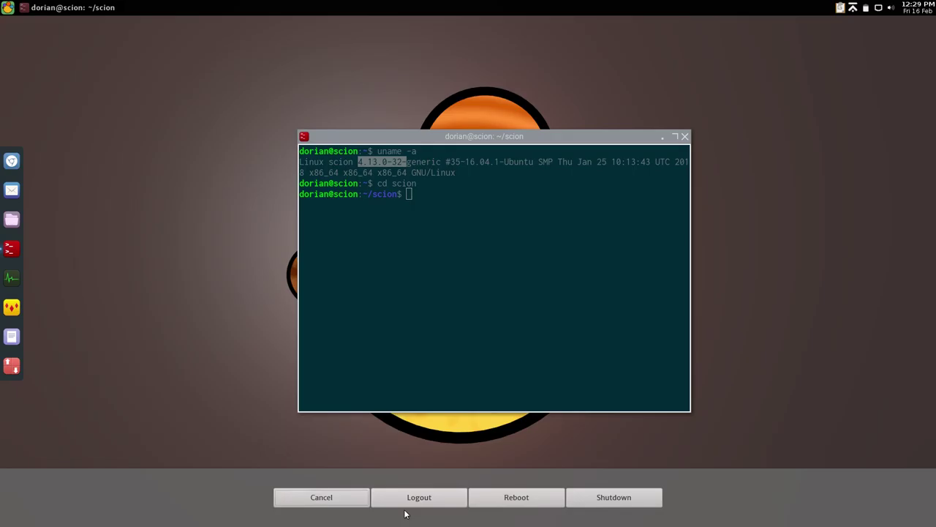
left_click(466, 328)
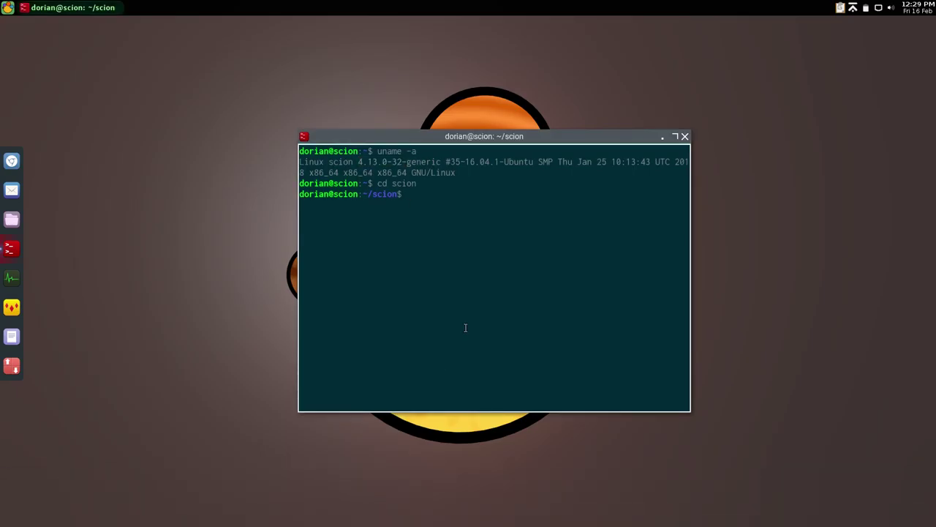
Step: Run ./scionleave2.py, trigger its bottom-bar icon four times, then refocus the terminal so it exits
type("./sc")
key("Tab")
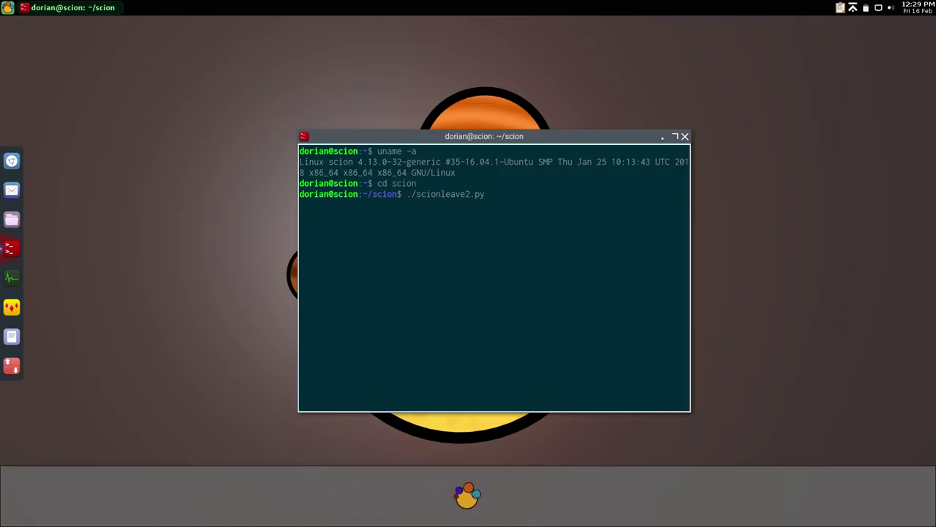
left_click(465, 499)
left_click(465, 499)
left_click(466, 500)
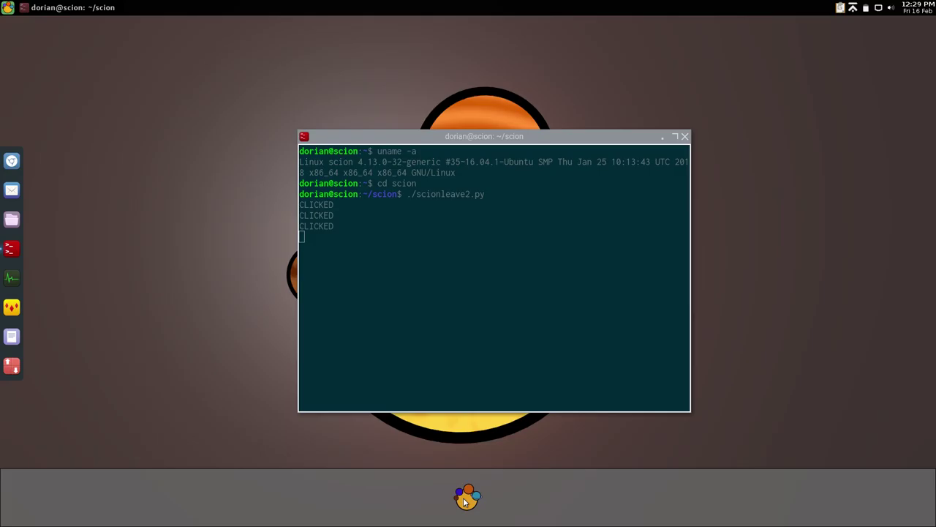
left_click(466, 501)
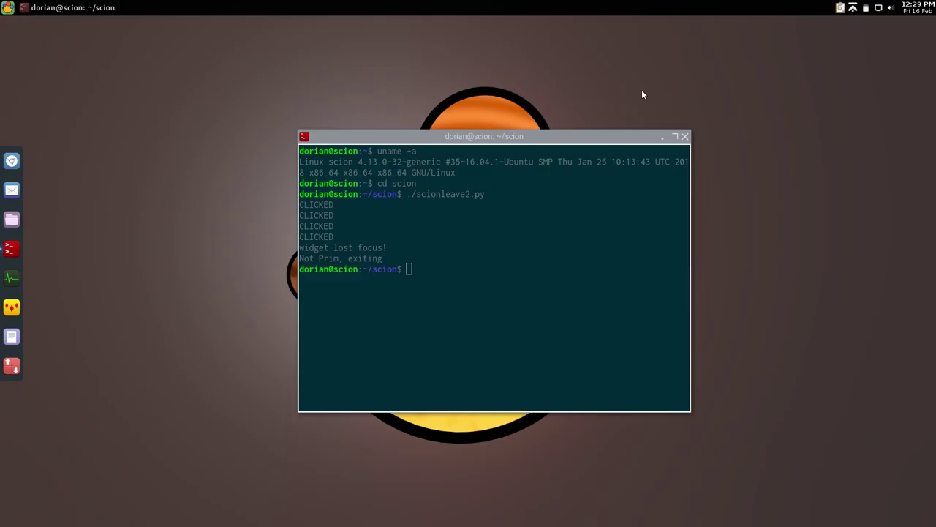
left_click(595, 130)
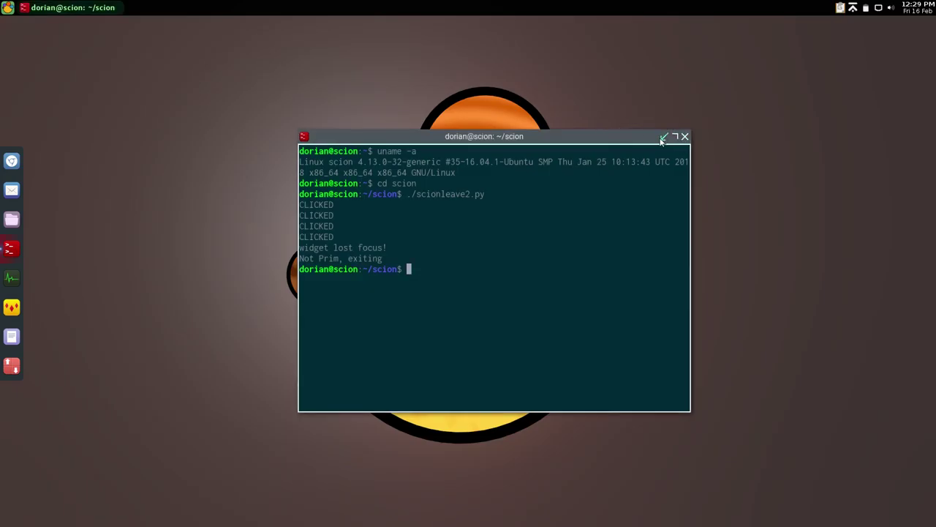
Step: Open the Openbox theme settings from the Scion Control Panel
right_click(100, 161)
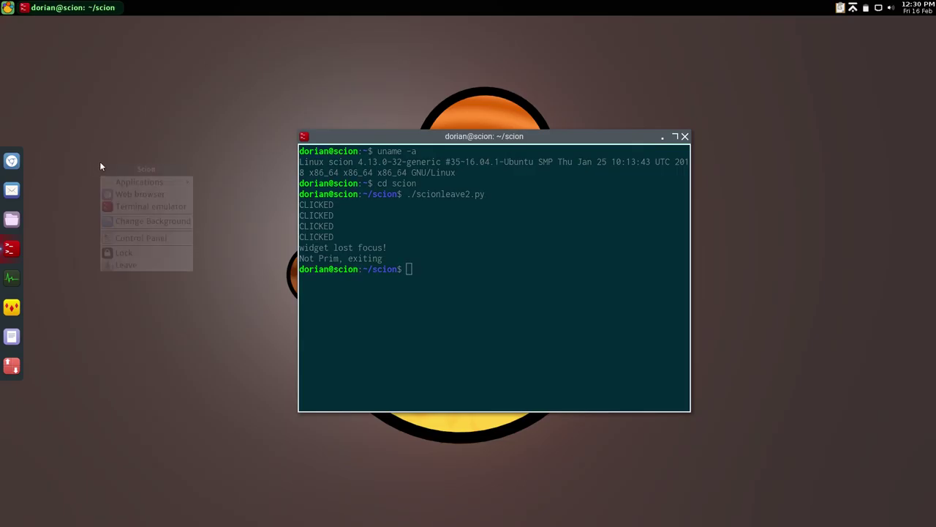
left_click(139, 237)
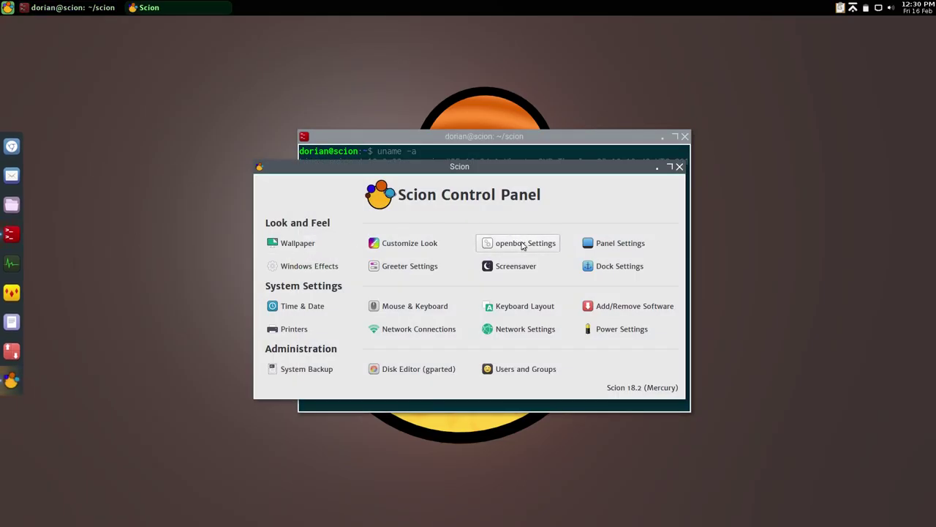
left_click(523, 244)
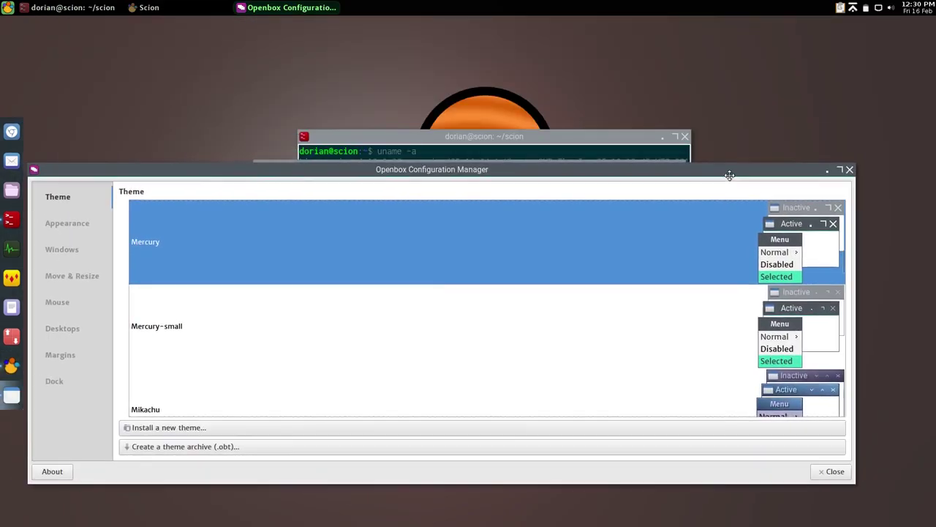
Step: Preview Mercury-small, revert to Mercury, and close Openbox Configuration Manager
left_click(653, 331)
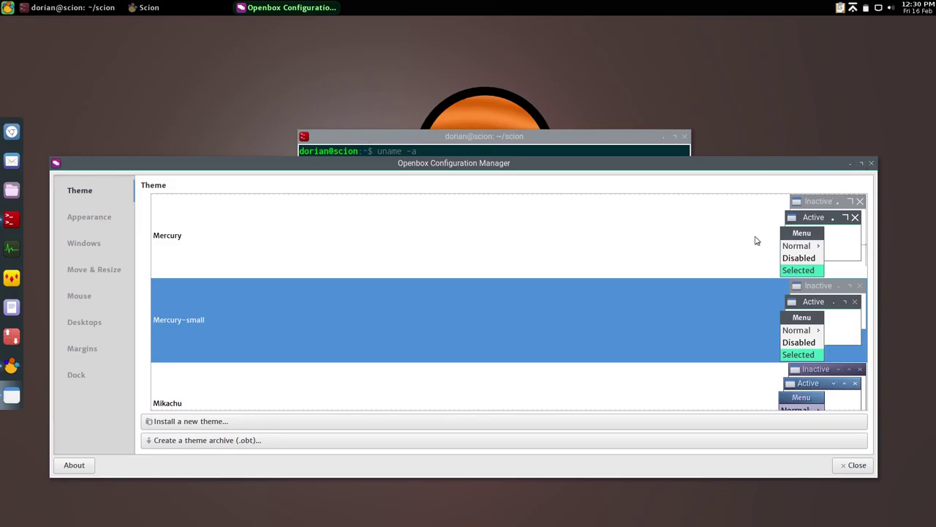
left_click(734, 243)
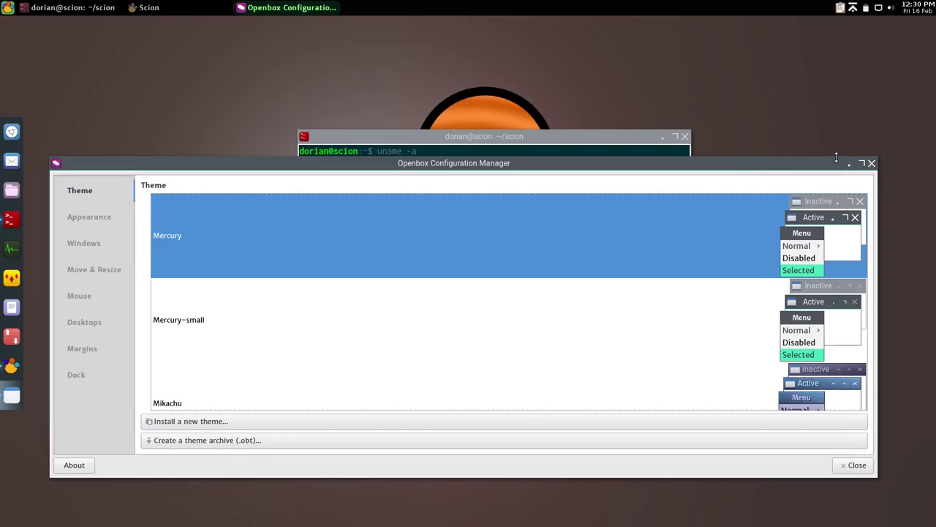
scroll(725, 248, "up", 5)
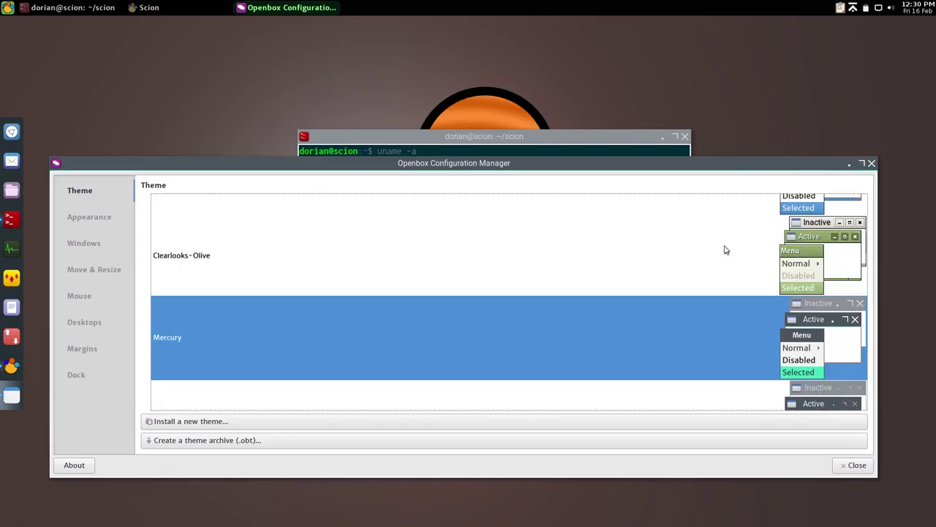
left_click(871, 163)
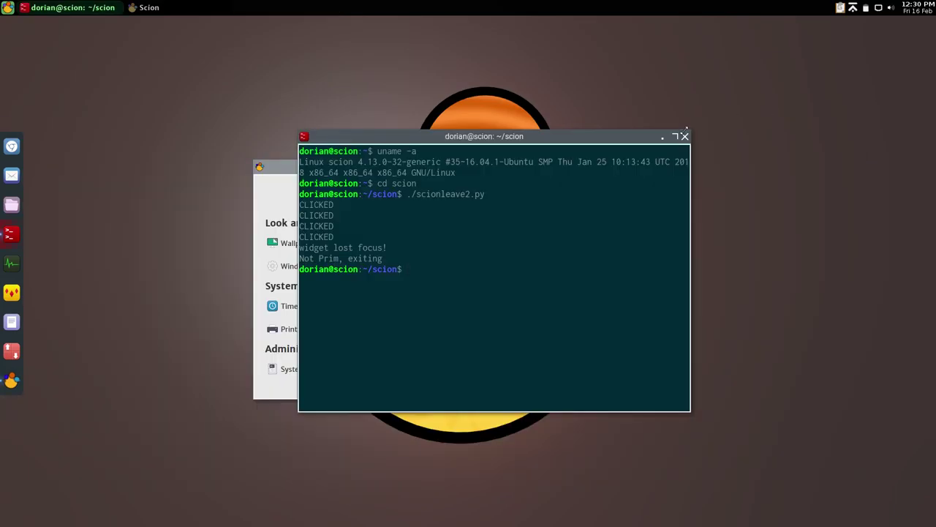
Step: Minimize the Terminator window so the Scion Control Panel is in front
left_click(660, 137)
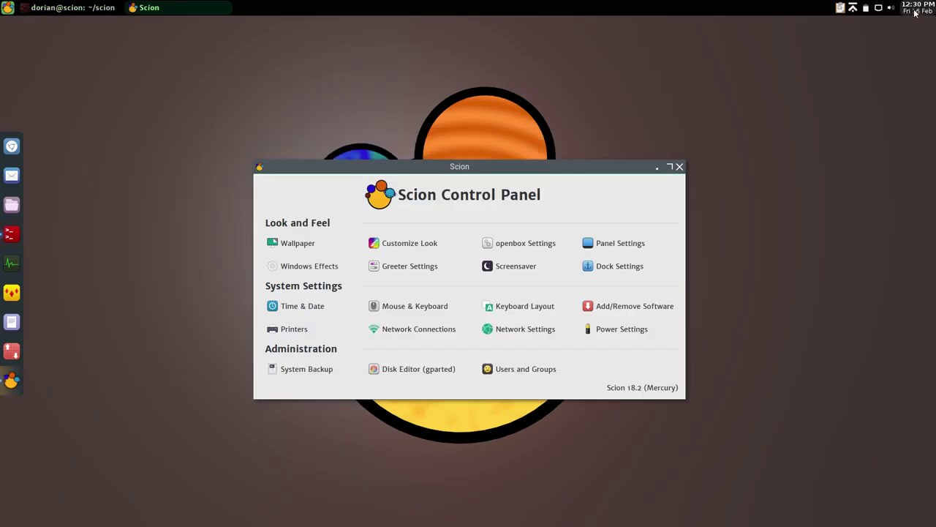
mouse_move(910, 11)
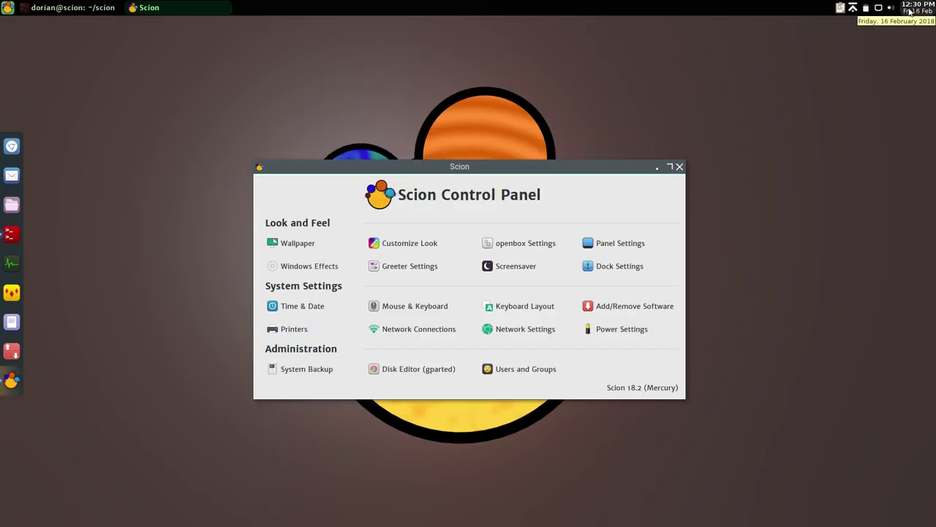
Step: Open Panel Settings and browse hinted, scion-launcher and scion.tint2rc themes before selecting tint2rc
left_click(613, 248)
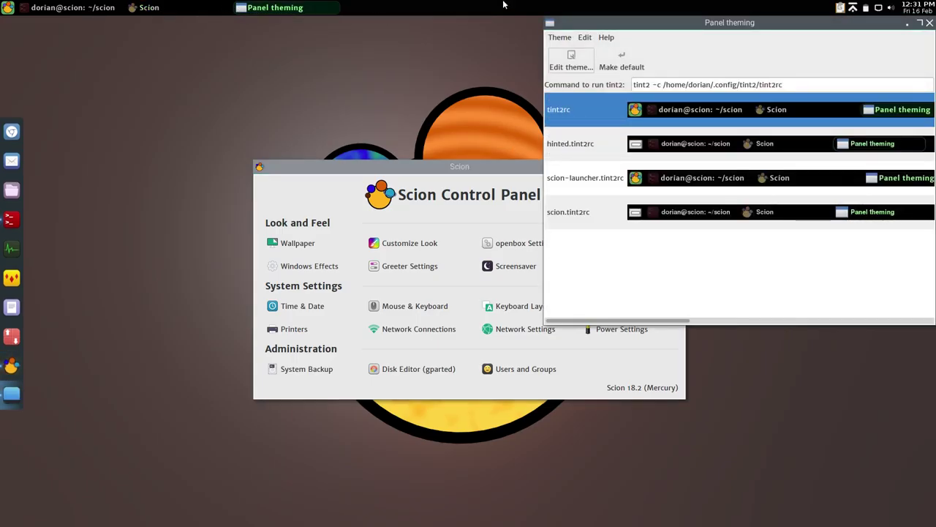
left_click(595, 145)
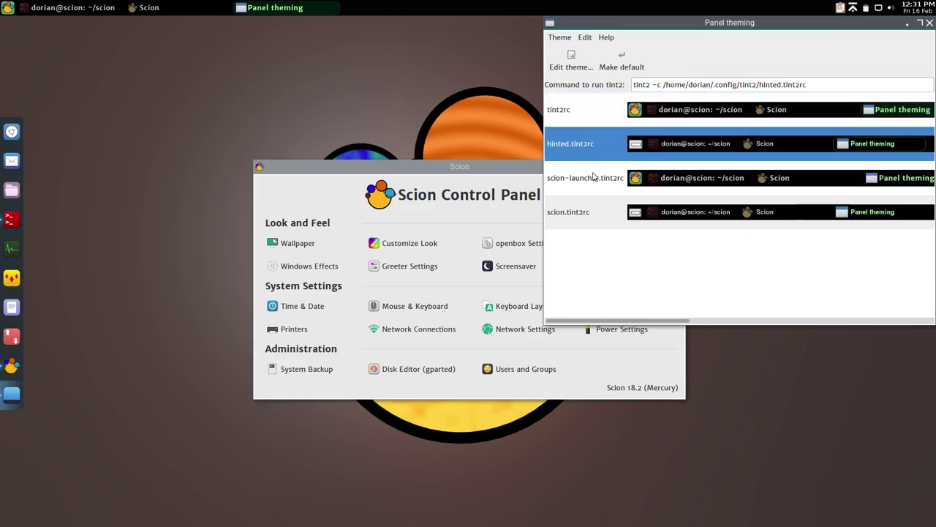
left_click(594, 178)
left_click(601, 222)
left_click(591, 150)
left_click(587, 110)
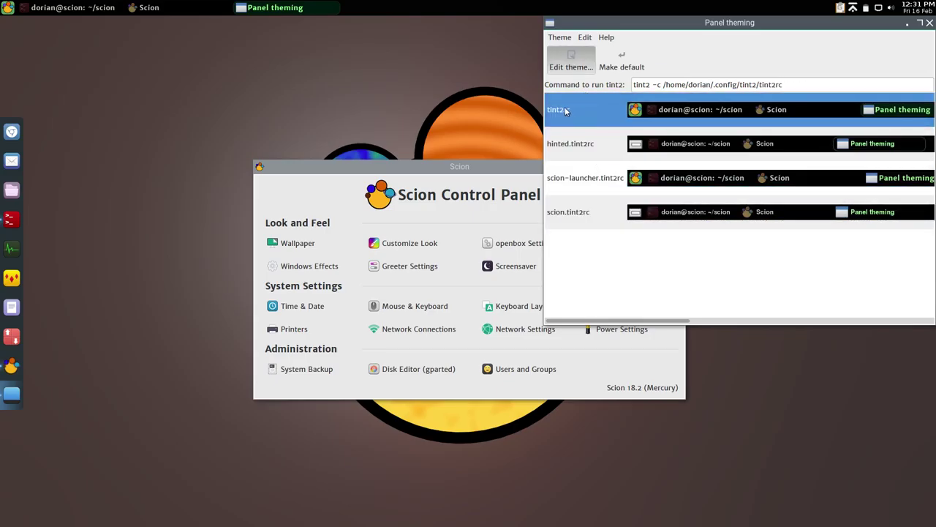
Step: Move the tint2rc panel to the bottom-centre position and apply it
double_click(564, 110)
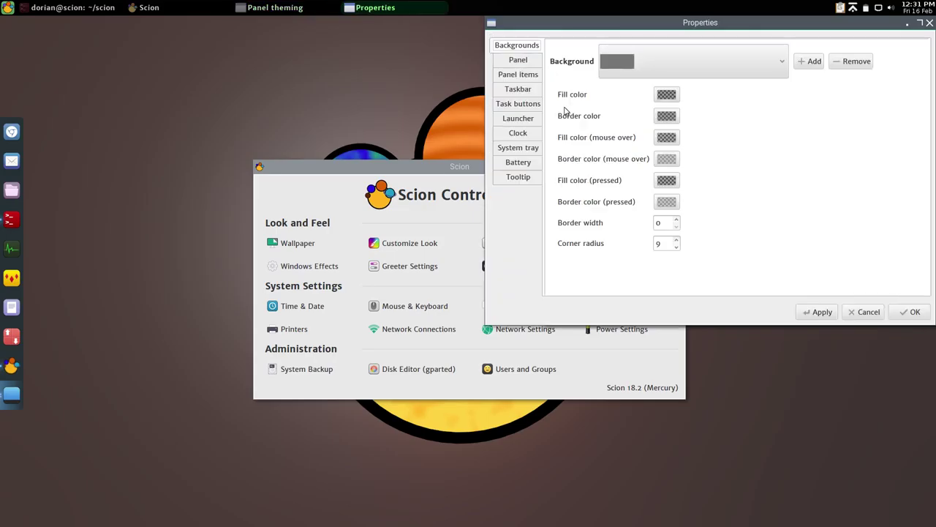
left_click(519, 64)
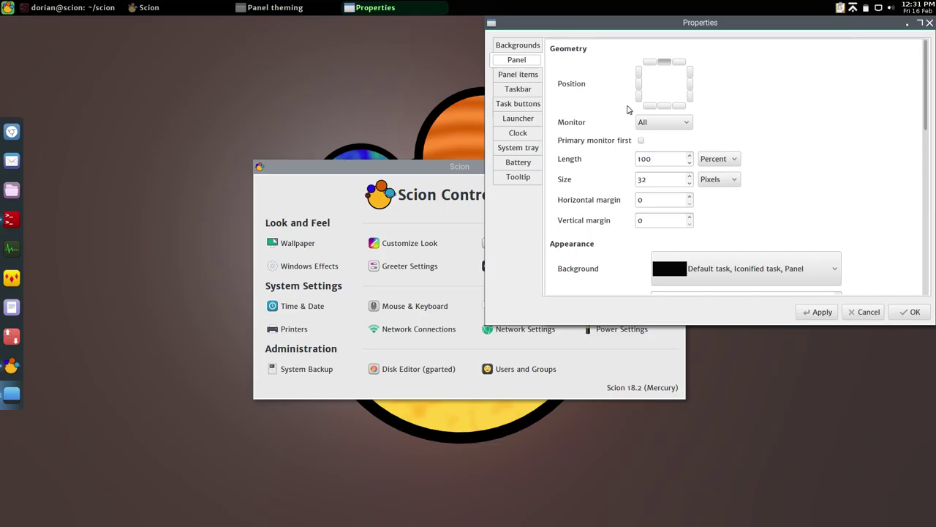
left_click(665, 106)
left_click(817, 312)
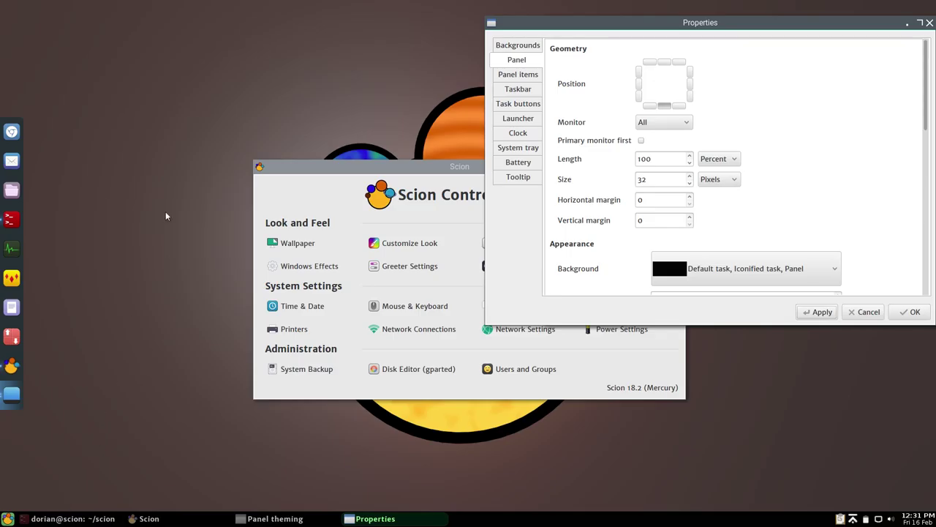
Step: Dismiss the stray logout options, inspect the clock format, and cancel the panel editor
right_click(179, 168)
left_click(199, 266)
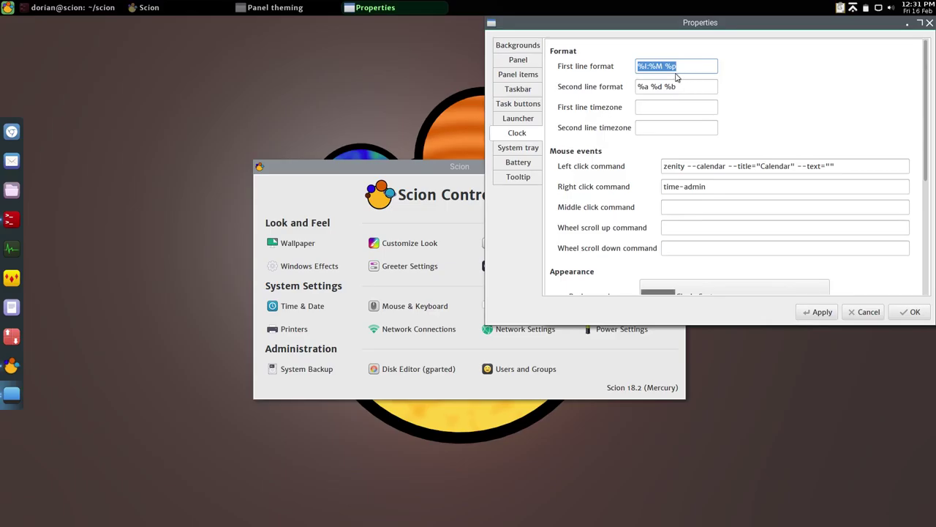
type("%I:%M %p")
left_click_drag(693, 65, 633, 67)
scroll(621, 221, "down", 5)
left_click(865, 312)
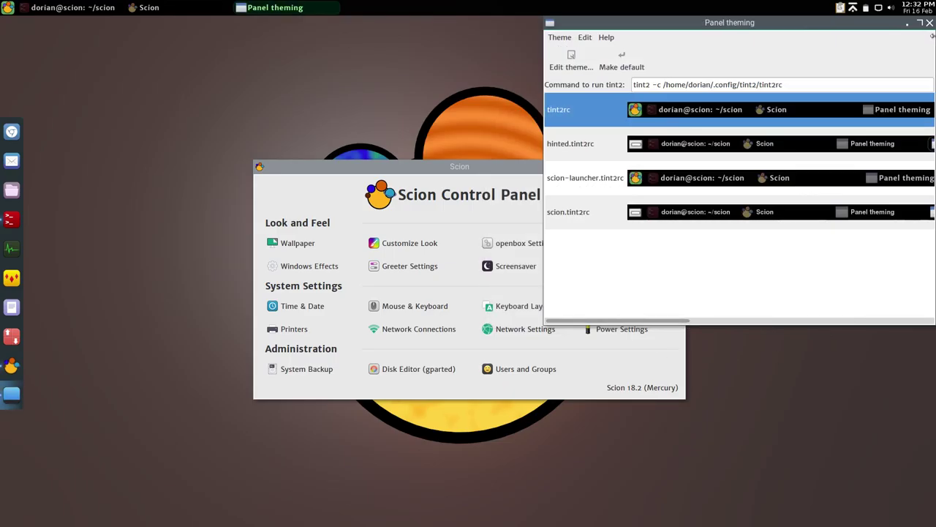
Step: Close both the Panel theming window and the Scion Control Panel
left_click(930, 23)
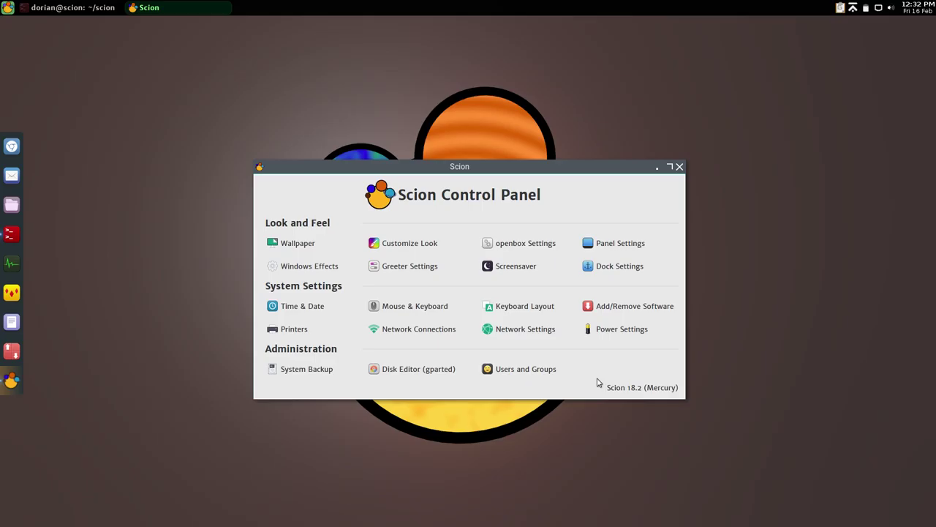
left_click(680, 167)
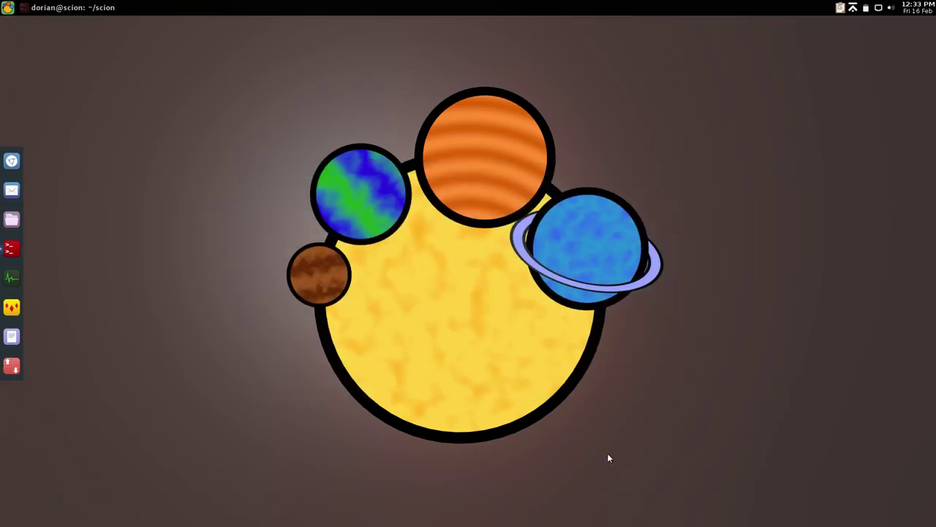
Step: Restore the minimized Terminator window from the top taskbar
left_click(59, 9)
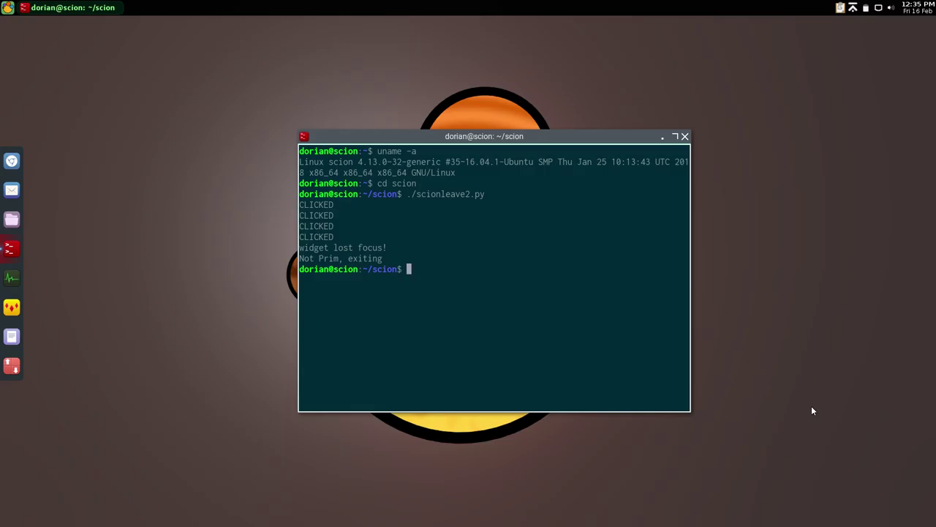
Step: From the desktop menu's Control Panel, confirm 0 updates are available, then close the panel
right_click(111, 124)
left_click(160, 199)
left_click(854, 10)
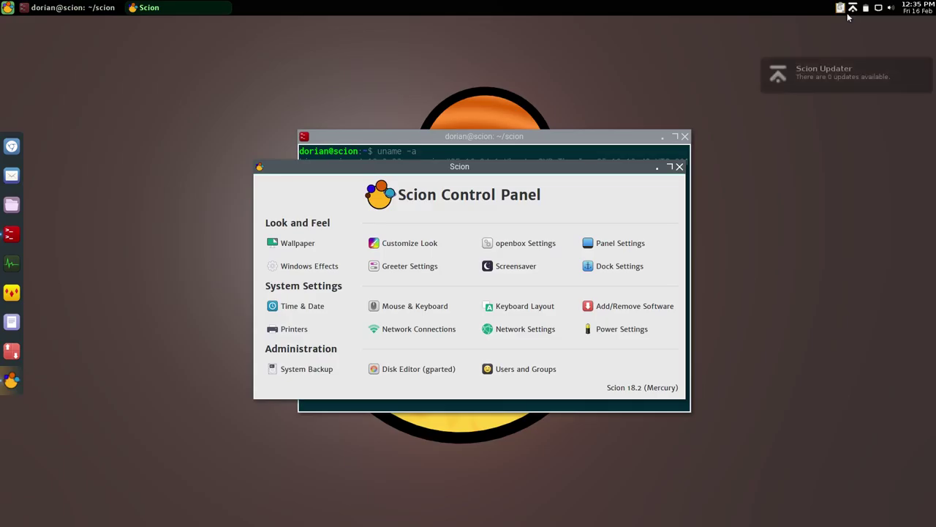
left_click(680, 167)
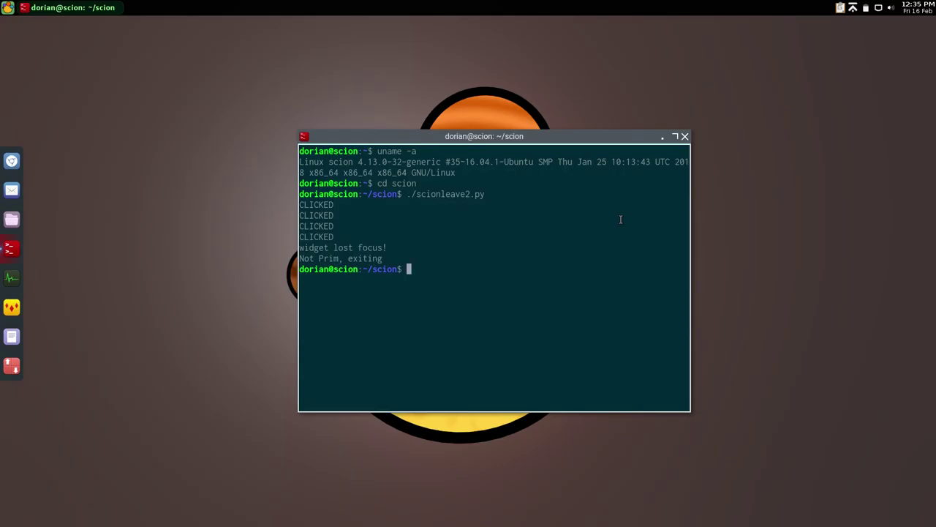
Step: Run 'apt list --installed | grep scion' and highlight scion-base in the output
type("apt list --installed | grep scion")
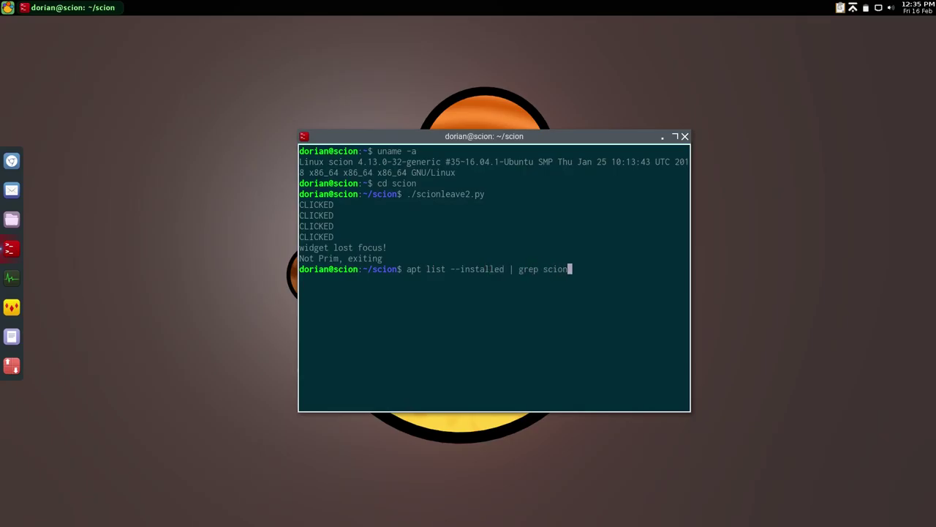
key("Return")
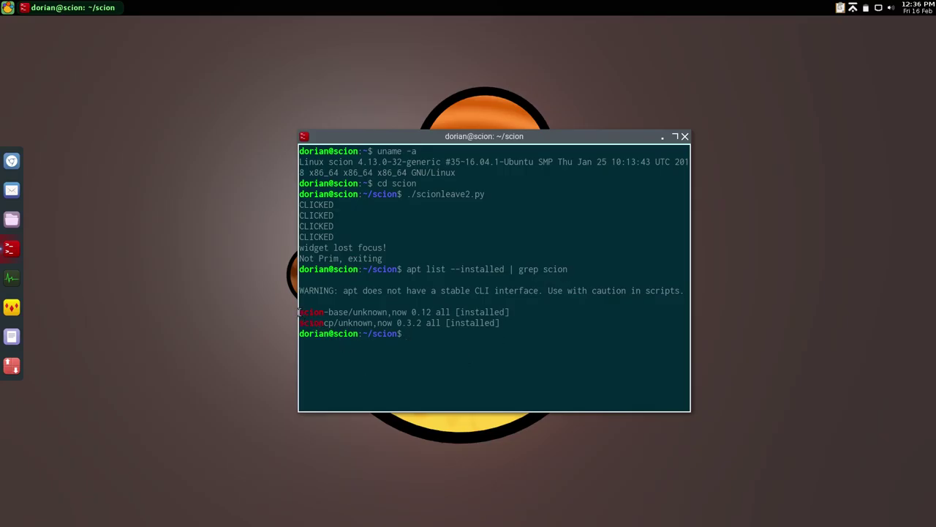
left_click_drag(299, 312, 349, 312)
Step: Open Keyboard Layout from the Control Panel and widen LXKeymap, showing the us keymap
right_click(144, 183)
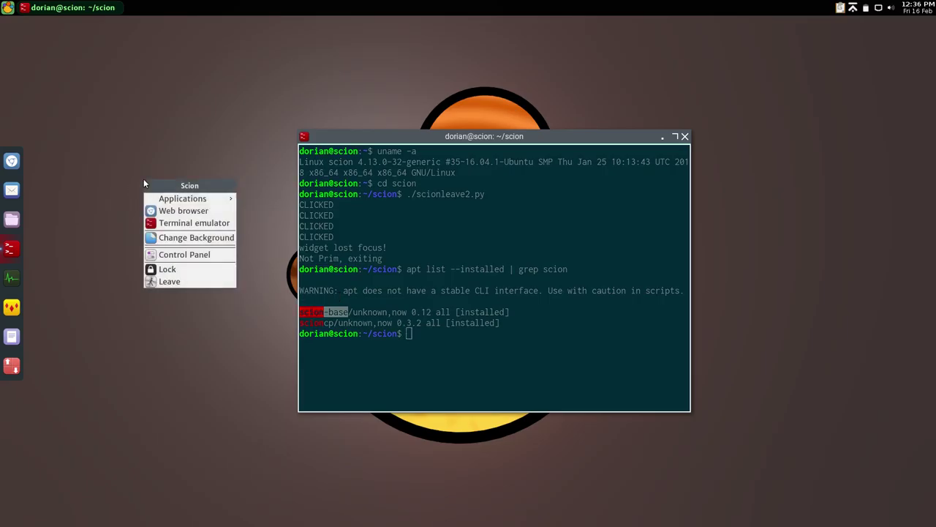
left_click(184, 254)
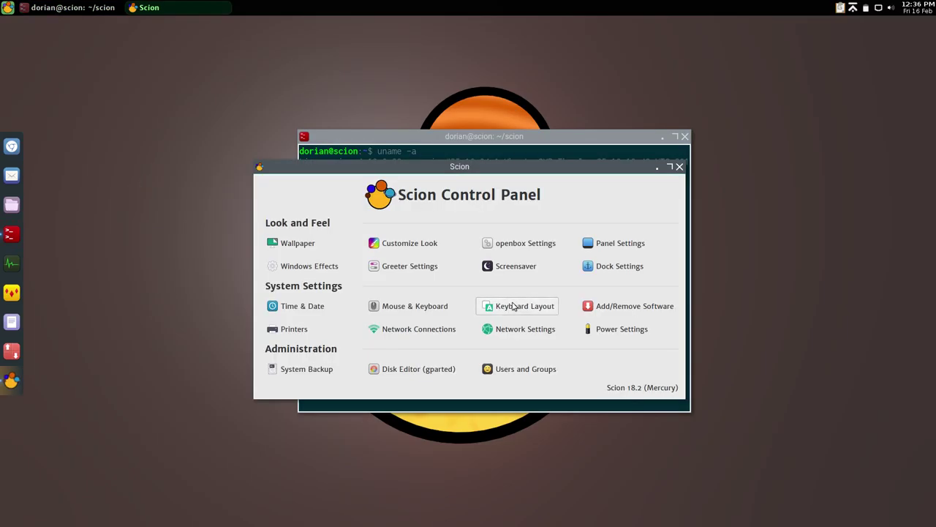
left_click(514, 306)
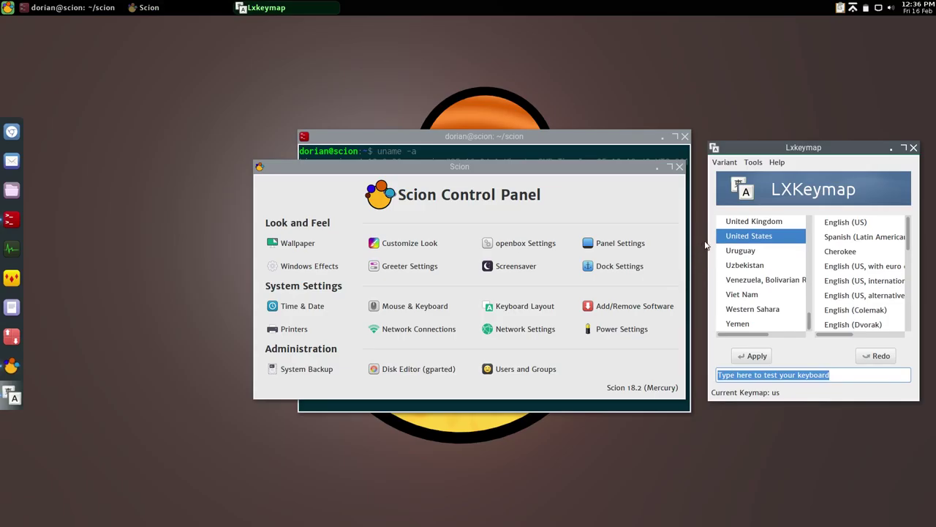
left_click_drag(704, 246, 708, 228)
Step: Close the Control Panel and highlight scion-base in the terminal output
left_click_drag(617, 165, 416, 49)
left_click(478, 53)
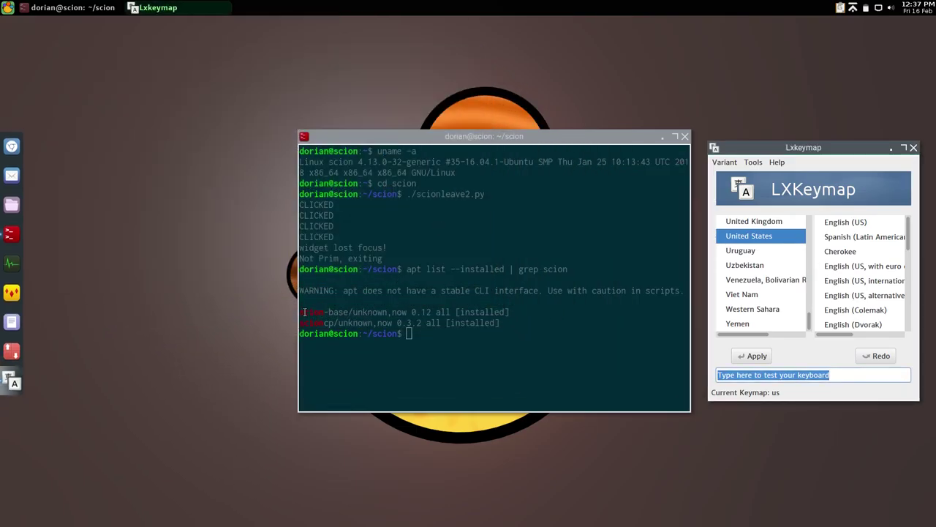
left_click_drag(301, 312, 347, 308)
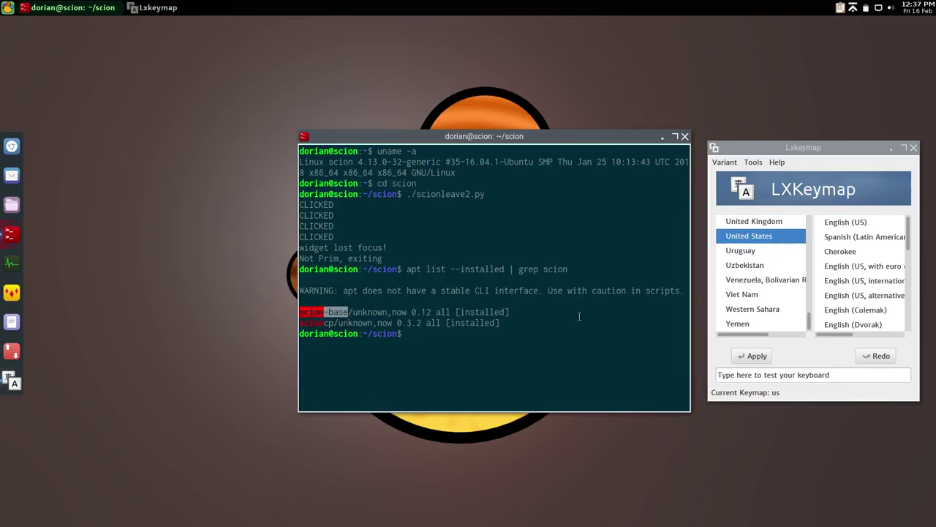
left_click(685, 137)
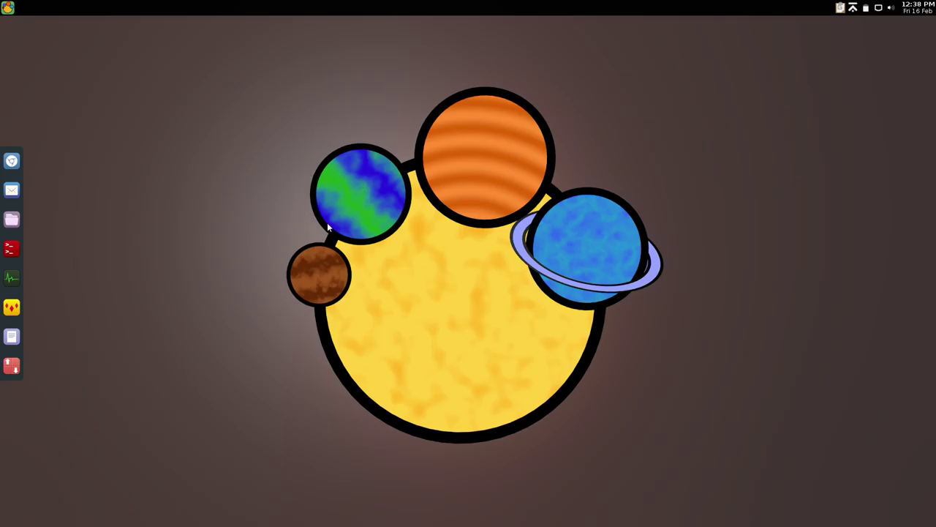
left_click(6, 8)
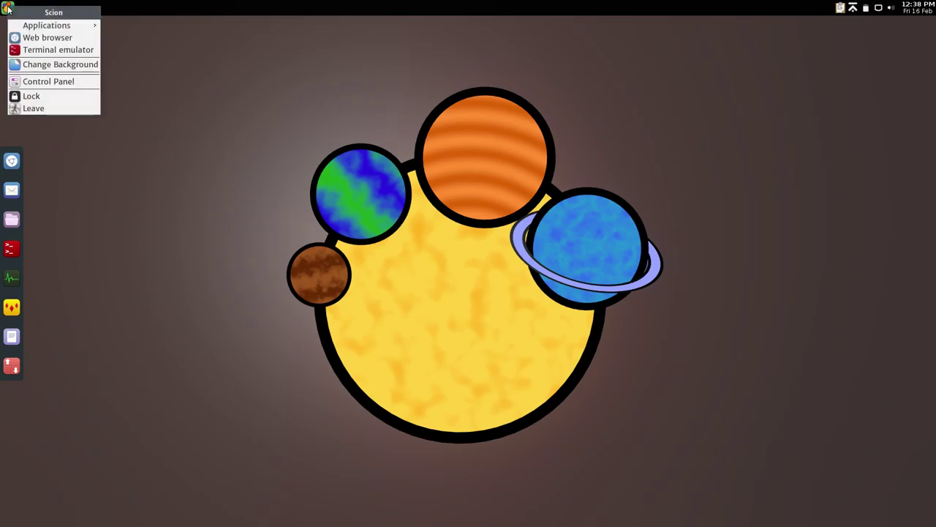
mouse_move(50, 30)
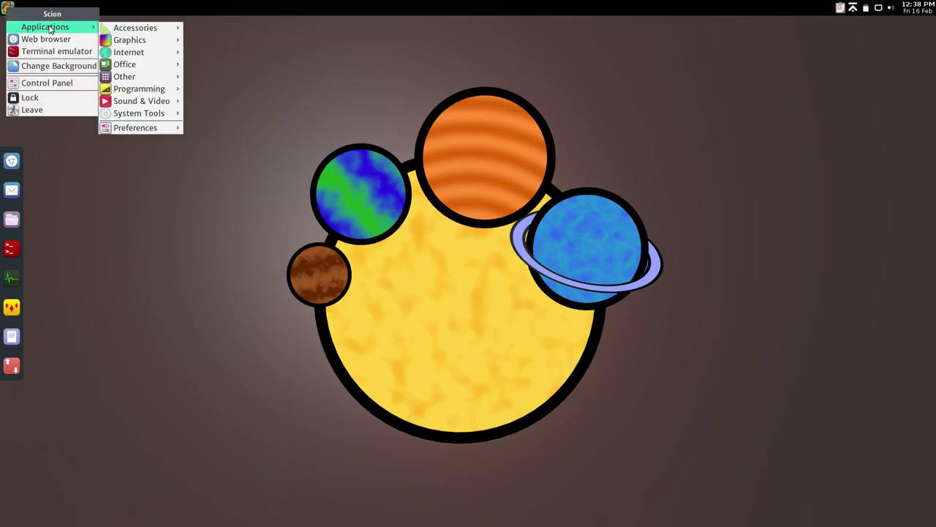
left_click(114, 256)
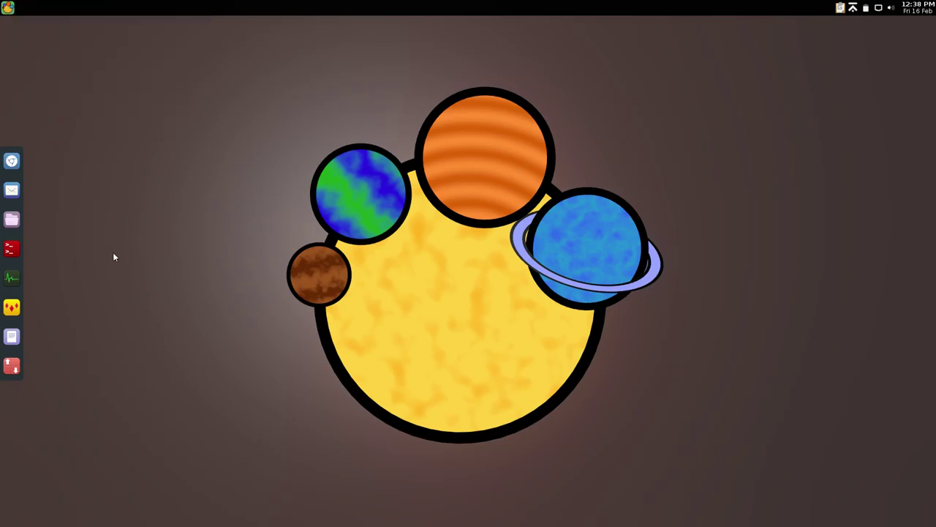